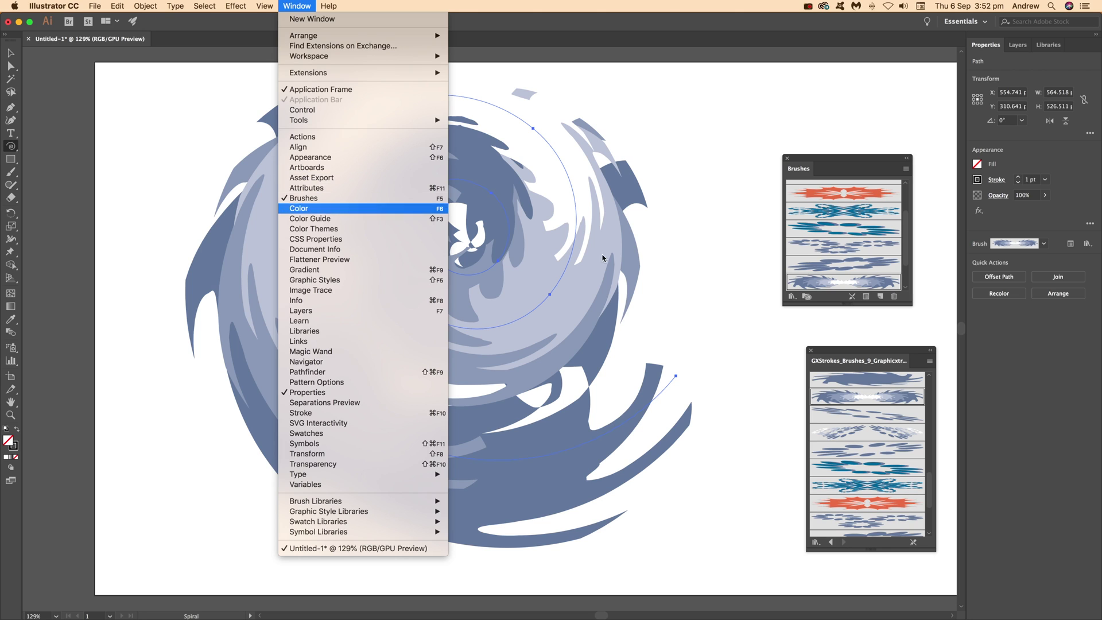
- Reposition the Brushes panel and look through its menu and the panel list, changing nothing
{"action": "left_click", "coordinate": [855, 355]}
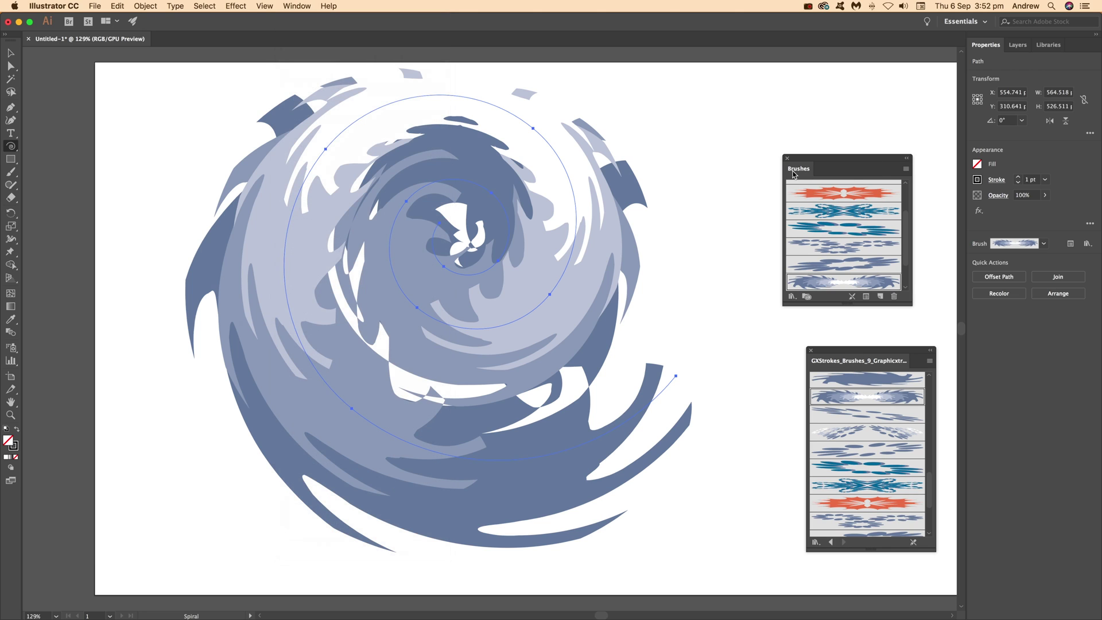
{"action": "left_click_drag", "start_coordinate": [795, 171], "coordinate": [776, 160]}
{"action": "left_click", "coordinate": [887, 164]}
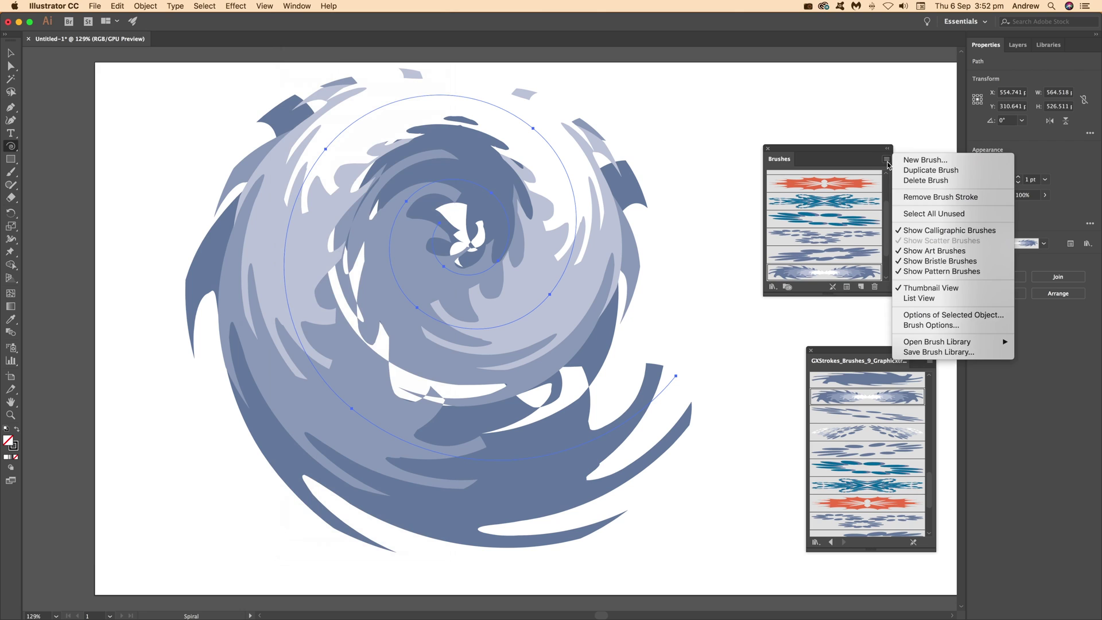
{"action": "mouse_move", "coordinate": [941, 343]}
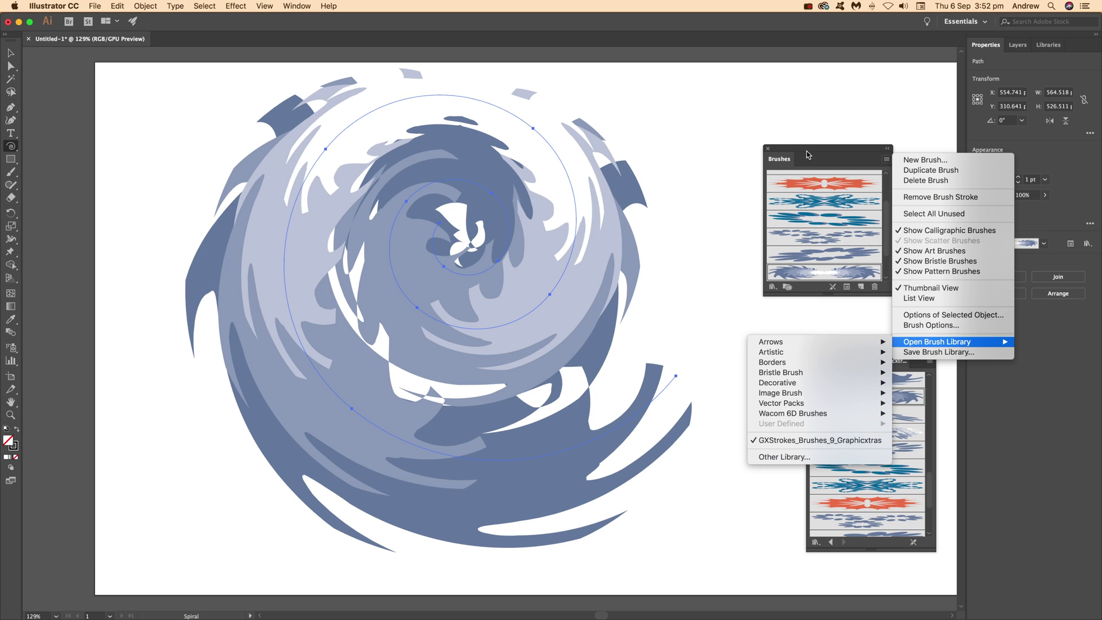
{"action": "left_click", "coordinate": [833, 150]}
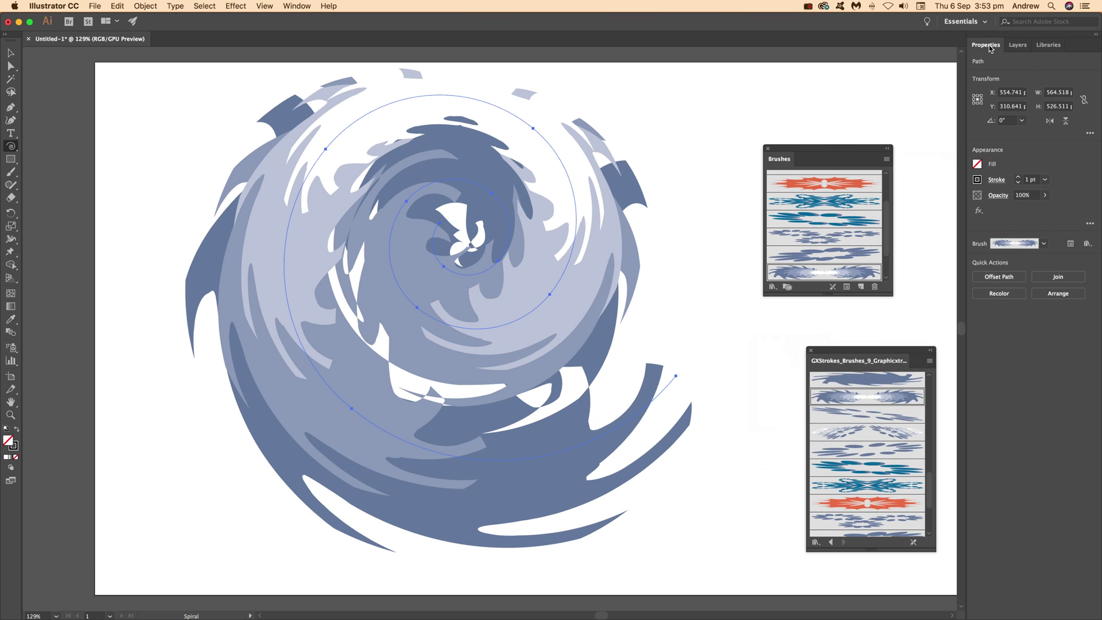
{"action": "left_click", "coordinate": [286, 5]}
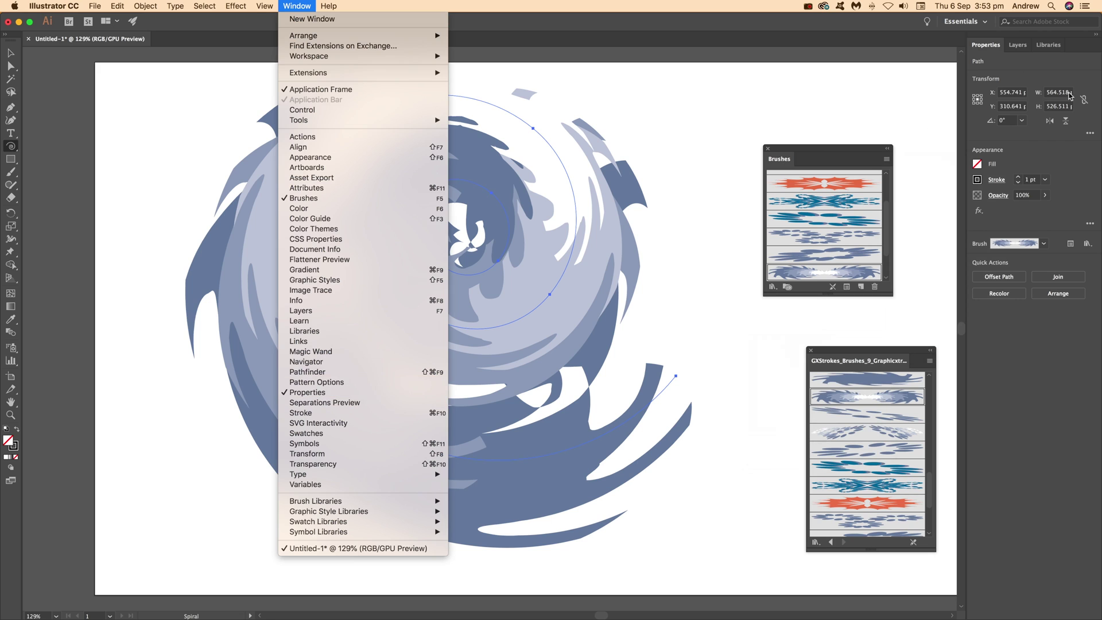
{"action": "left_click", "coordinate": [1049, 79]}
- Apply the heavy textured Art Brush 26 to the spiral from the brush list
{"action": "left_click", "coordinate": [1043, 244]}
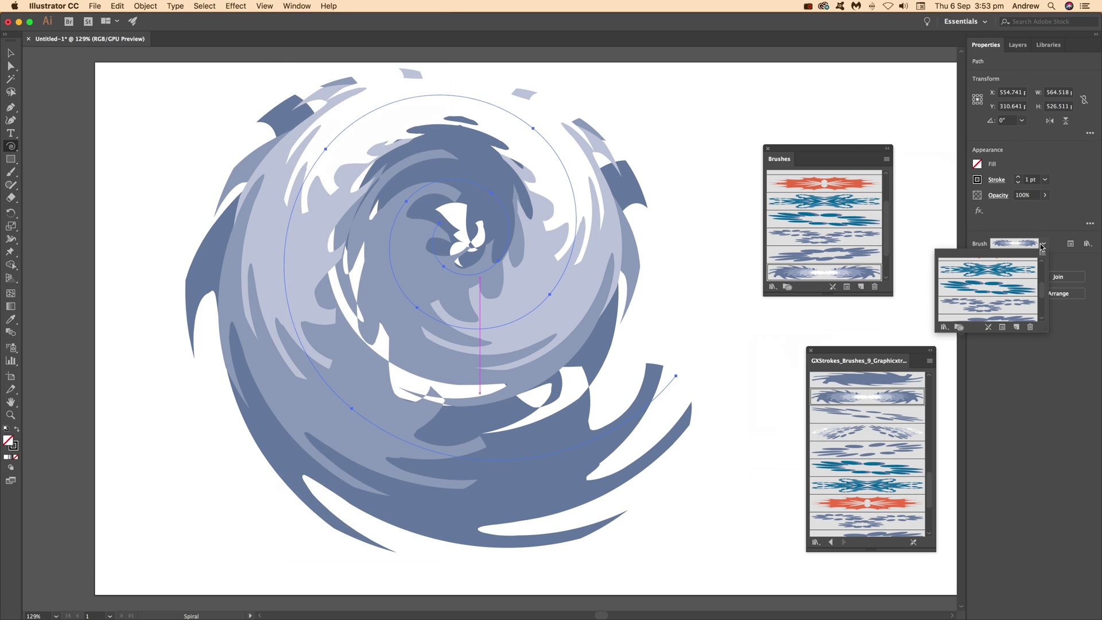
{"action": "left_click", "coordinate": [1001, 317]}
{"action": "left_click_drag", "start_coordinate": [1043, 294], "coordinate": [1029, 307]}
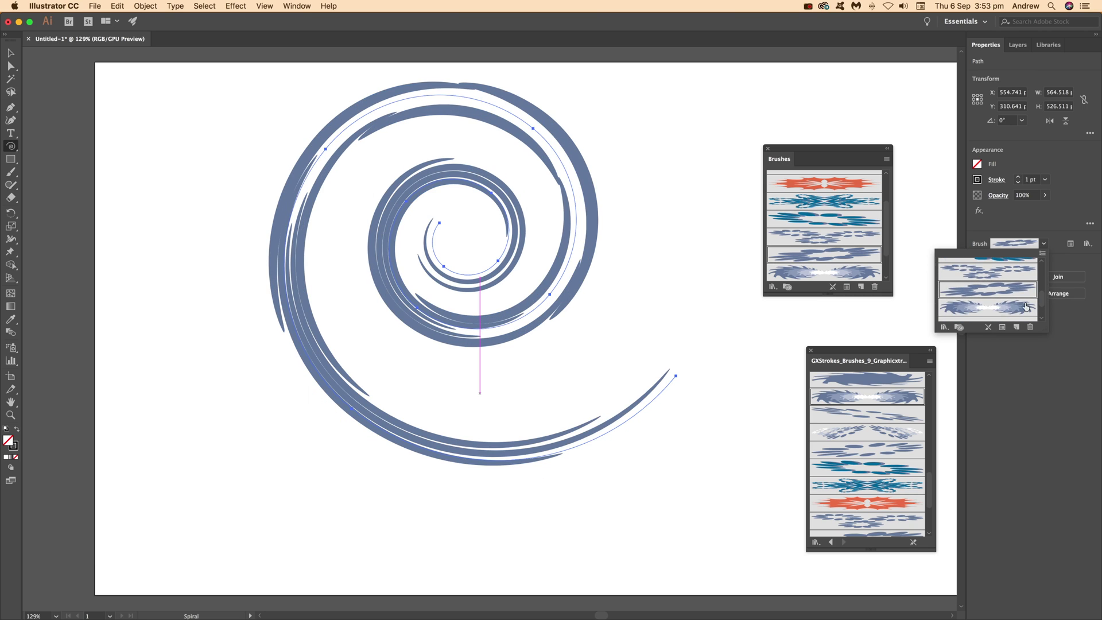
{"action": "left_click", "coordinate": [1028, 308]}
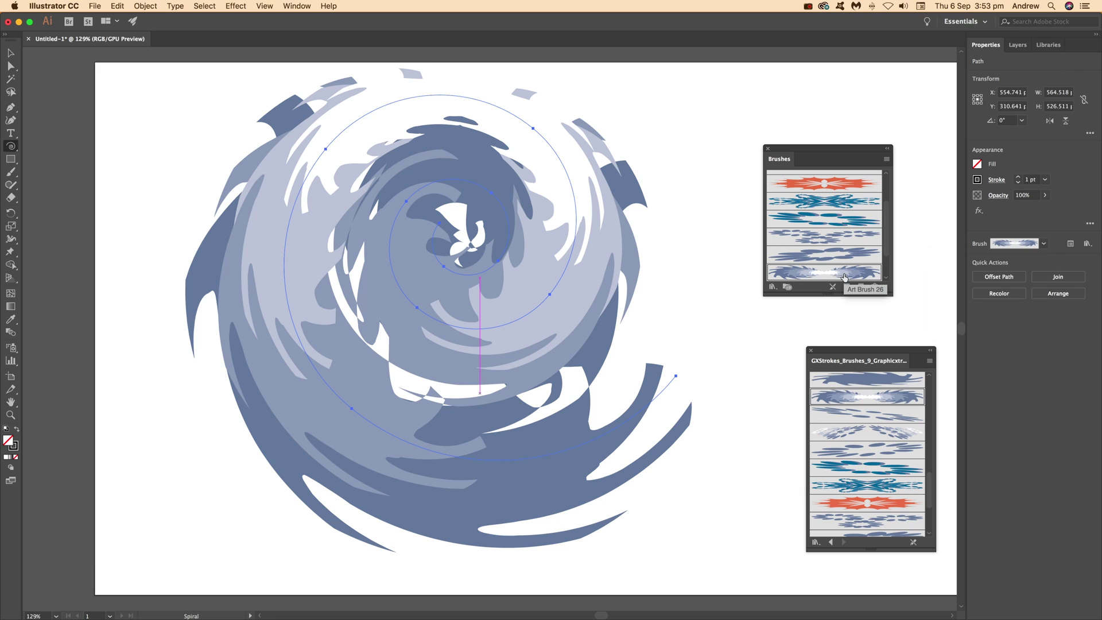
- In Art Brush 26 options, keep the width fixed and try widths from 69% down to 19%
{"action": "double_click", "coordinate": [808, 276]}
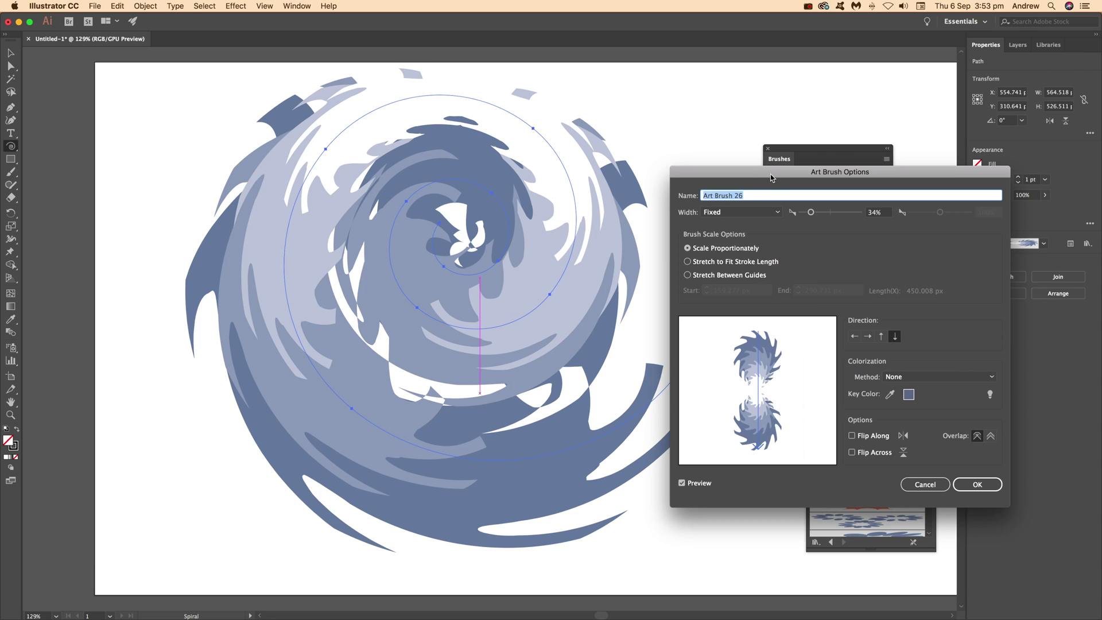
{"action": "left_click_drag", "start_coordinate": [773, 172], "coordinate": [804, 140]}
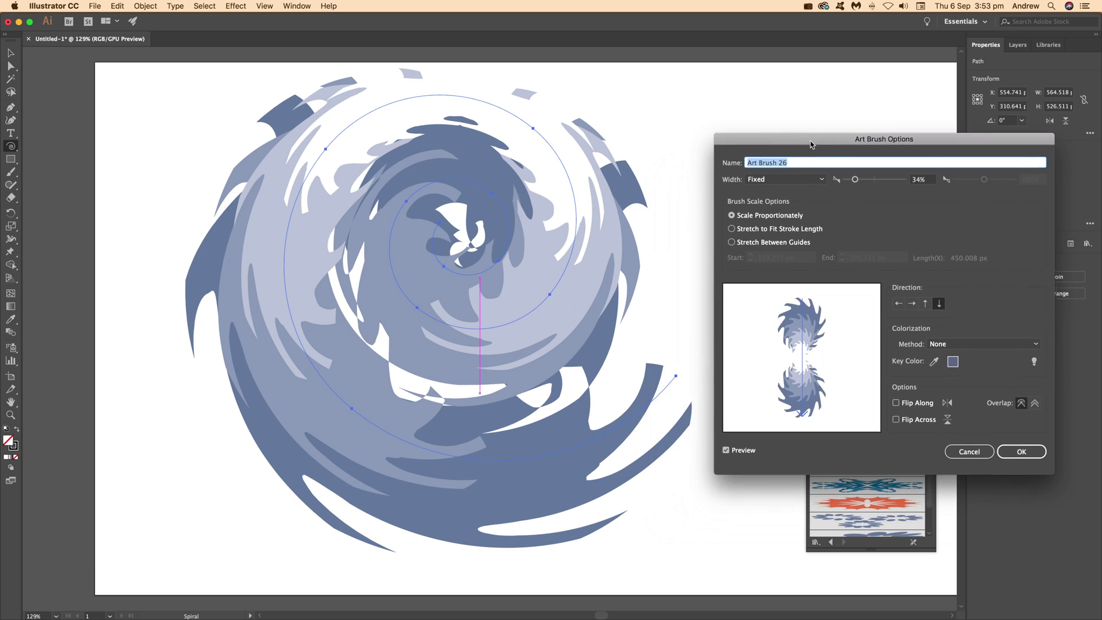
{"action": "left_click", "coordinate": [780, 182]}
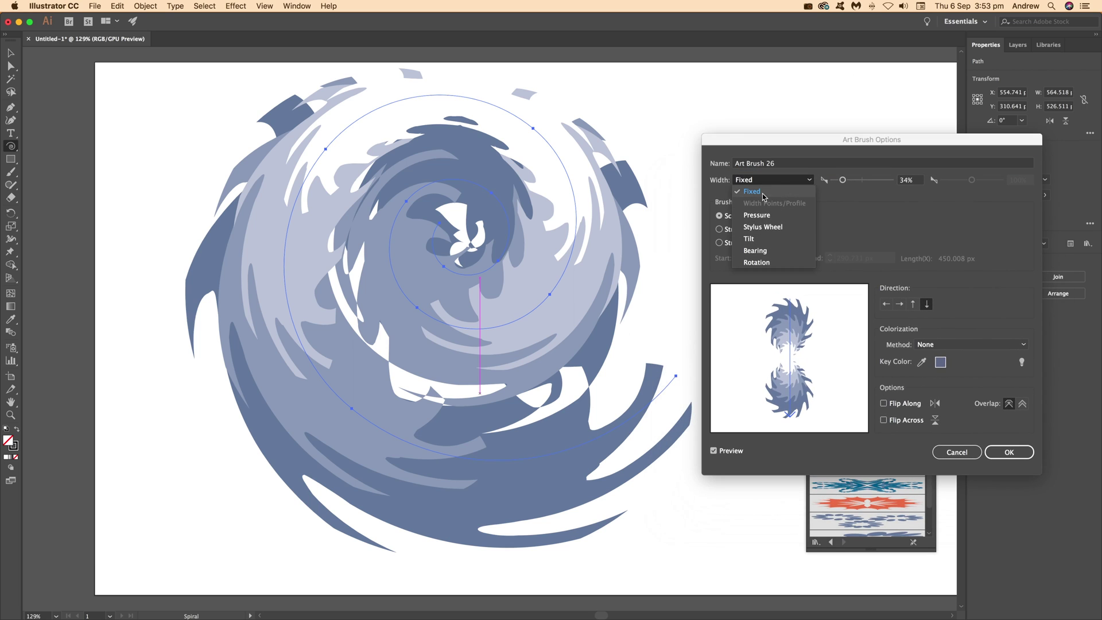
{"action": "left_click", "coordinate": [759, 193]}
{"action": "left_click_drag", "start_coordinate": [843, 180], "coordinate": [848, 181]}
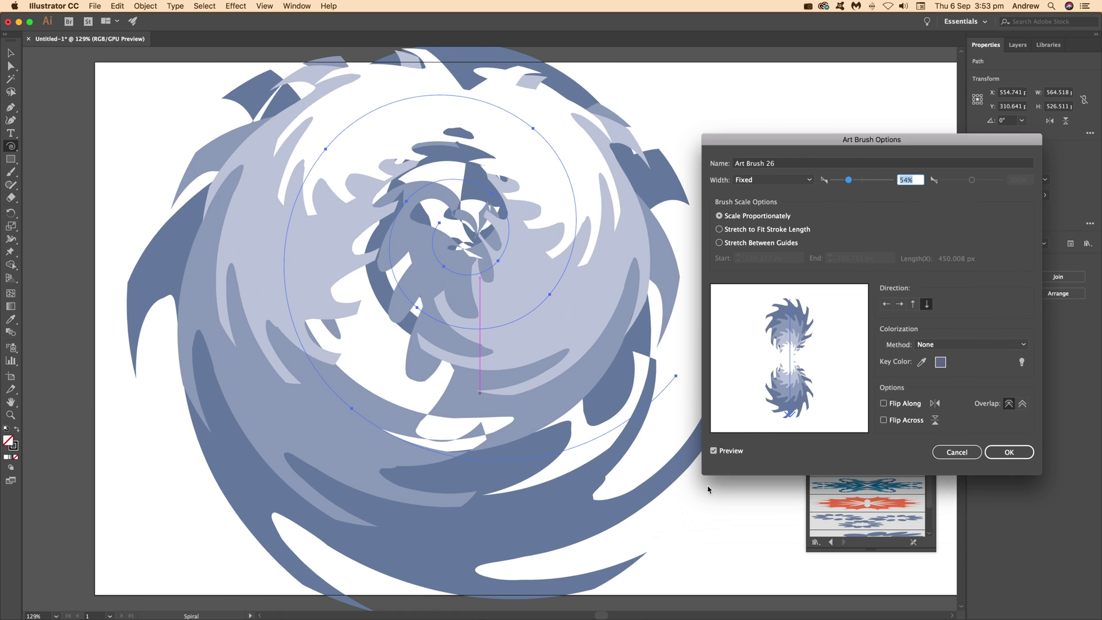
{"action": "left_click", "coordinate": [714, 451]}
{"action": "left_click", "coordinate": [714, 451]}
{"action": "left_click_drag", "start_coordinate": [848, 180], "coordinate": [841, 184]}
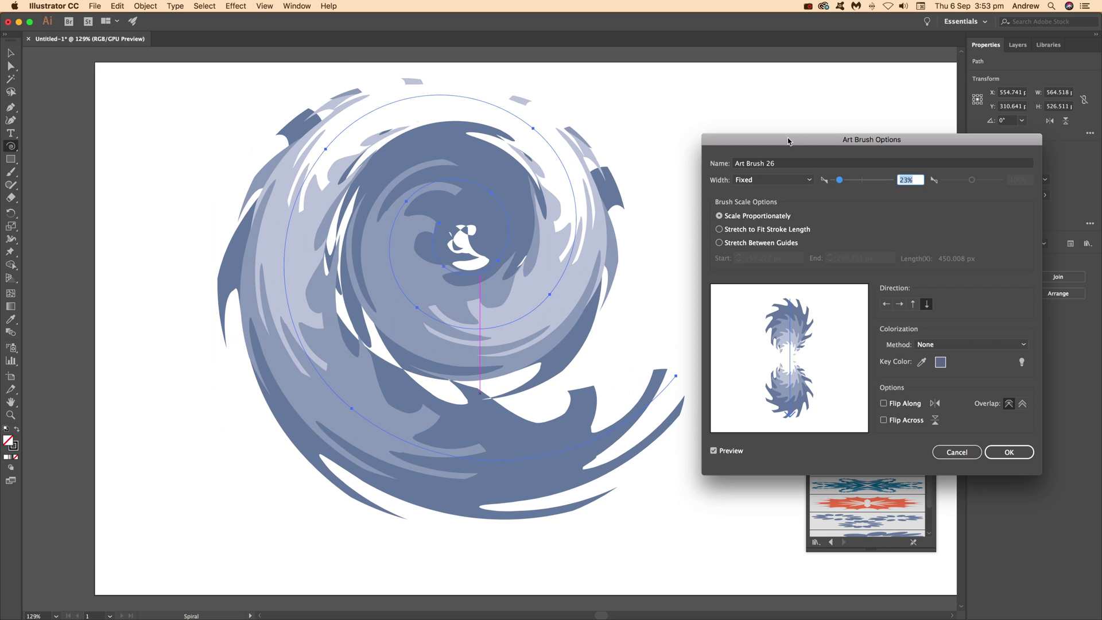
{"action": "left_click_drag", "start_coordinate": [841, 185], "coordinate": [836, 184]}
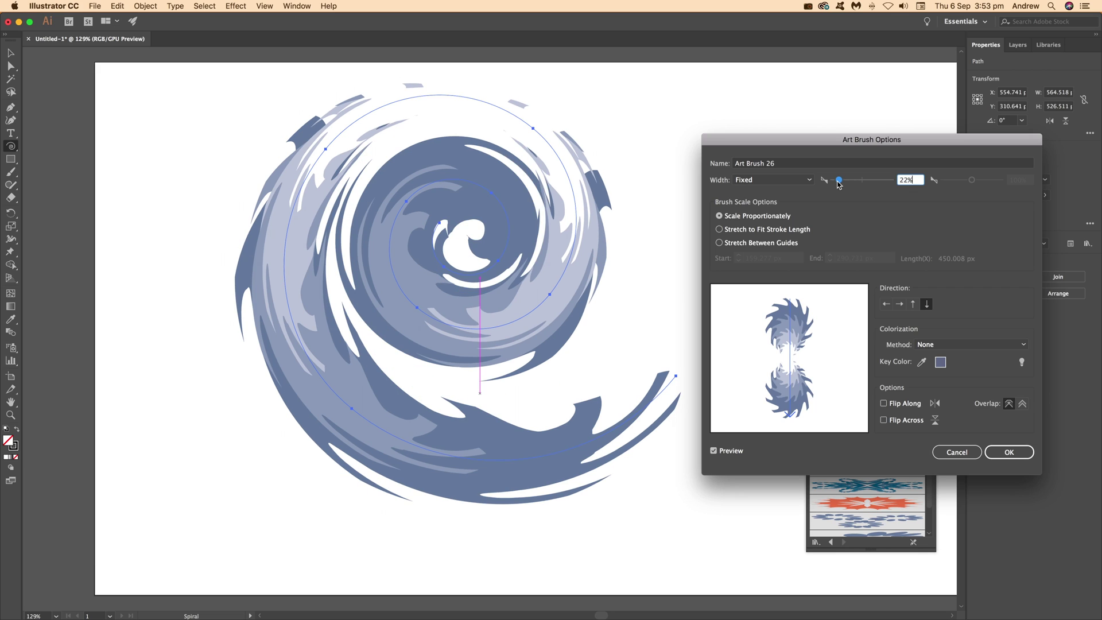
- Choose Stretch to Fit Stroke Length, thicken the width, and set Colorization to None
{"action": "left_click", "coordinate": [720, 229]}
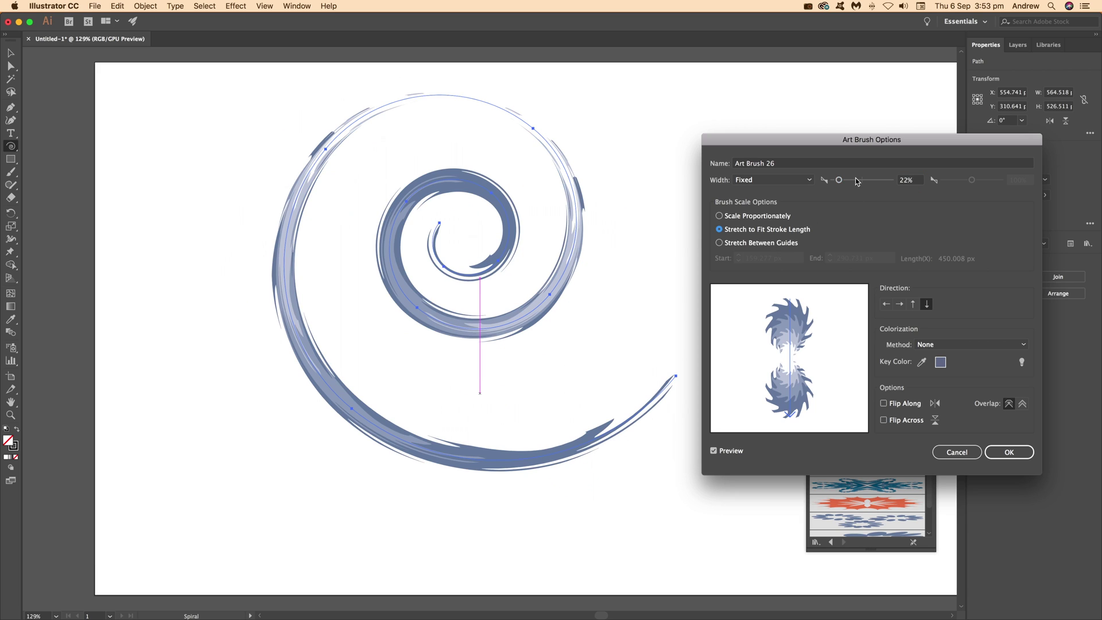
{"action": "left_click_drag", "start_coordinate": [839, 180], "coordinate": [846, 180]}
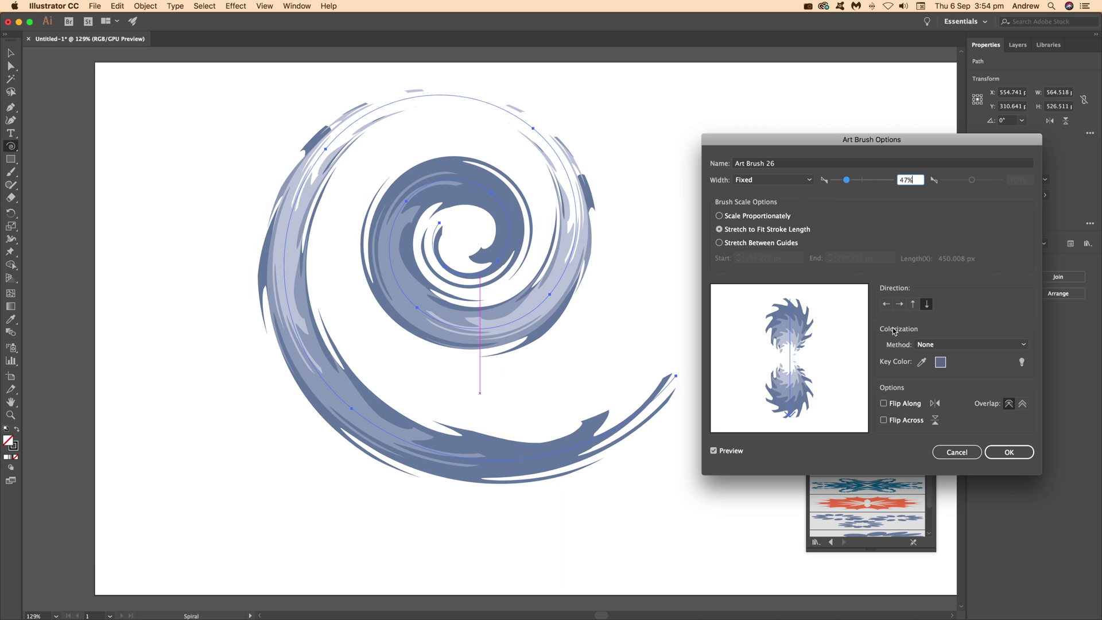
{"action": "left_click", "coordinate": [966, 345]}
{"action": "left_click", "coordinate": [952, 370]}
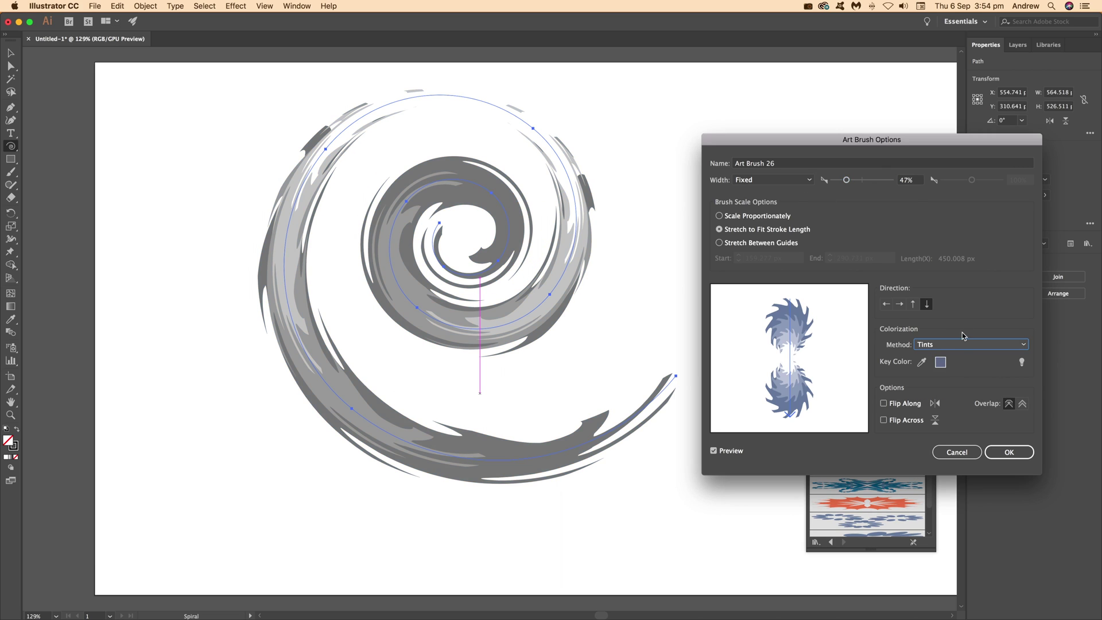
{"action": "left_click", "coordinate": [969, 344]}
{"action": "left_click", "coordinate": [942, 358]}
- Widen the brush to 80% and stretch only between guides at 191.535 and 284.682 px
{"action": "left_click_drag", "start_coordinate": [848, 181], "coordinate": [865, 181]}
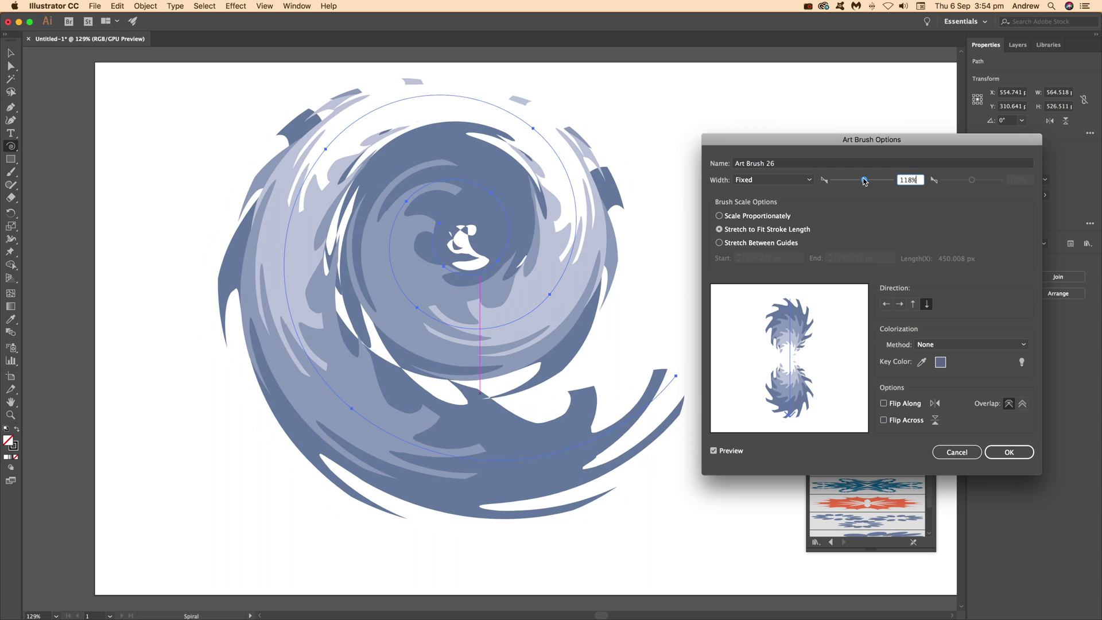
{"action": "left_click", "coordinate": [720, 243]}
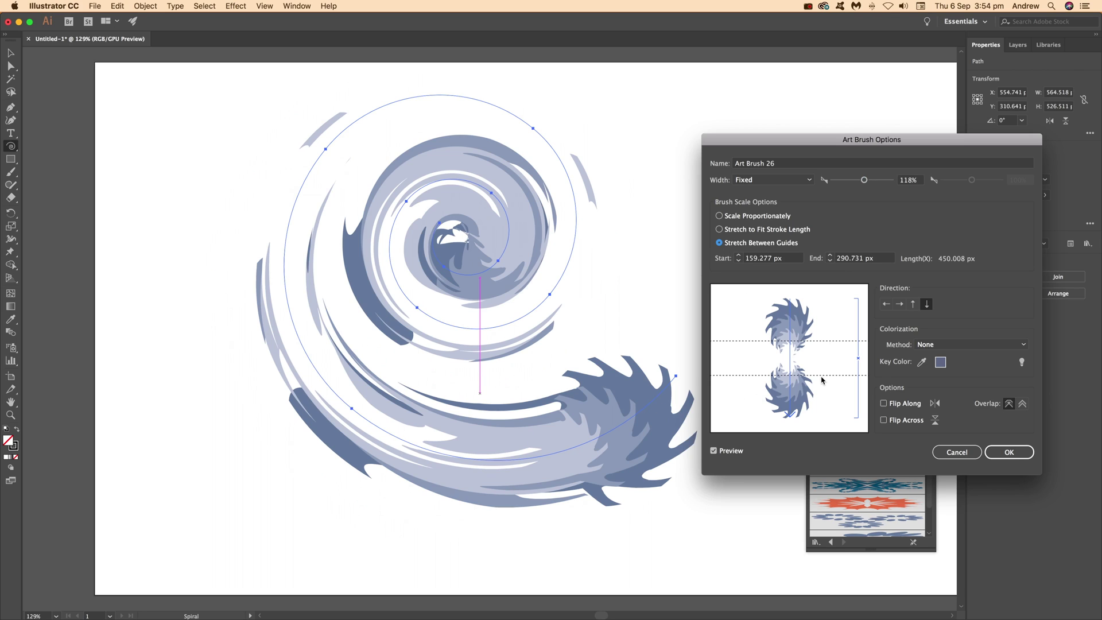
{"action": "left_click_drag", "start_coordinate": [825, 376], "coordinate": [825, 397]}
{"action": "mouse_move", "coordinate": [829, 341]}
{"action": "left_mouse_down"}
{"action": "mouse_move", "coordinate": [829, 363]}
{"action": "mouse_move", "coordinate": [831, 314]}
{"action": "mouse_move", "coordinate": [826, 345]}
{"action": "left_mouse_up"}
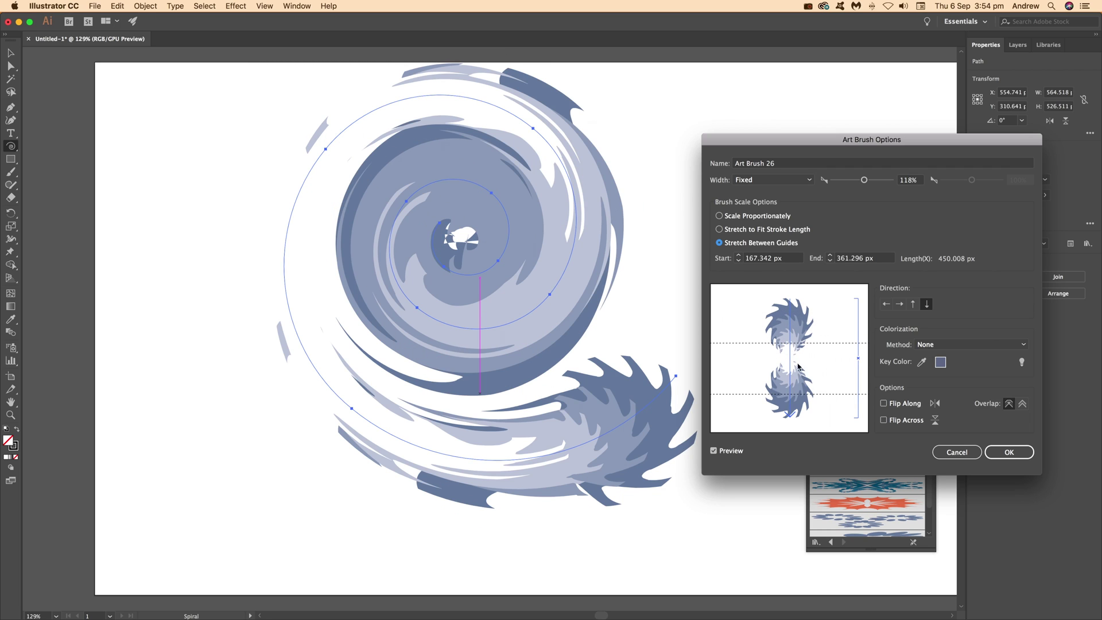
{"action": "left_click_drag", "start_coordinate": [819, 395], "coordinate": [823, 376]}
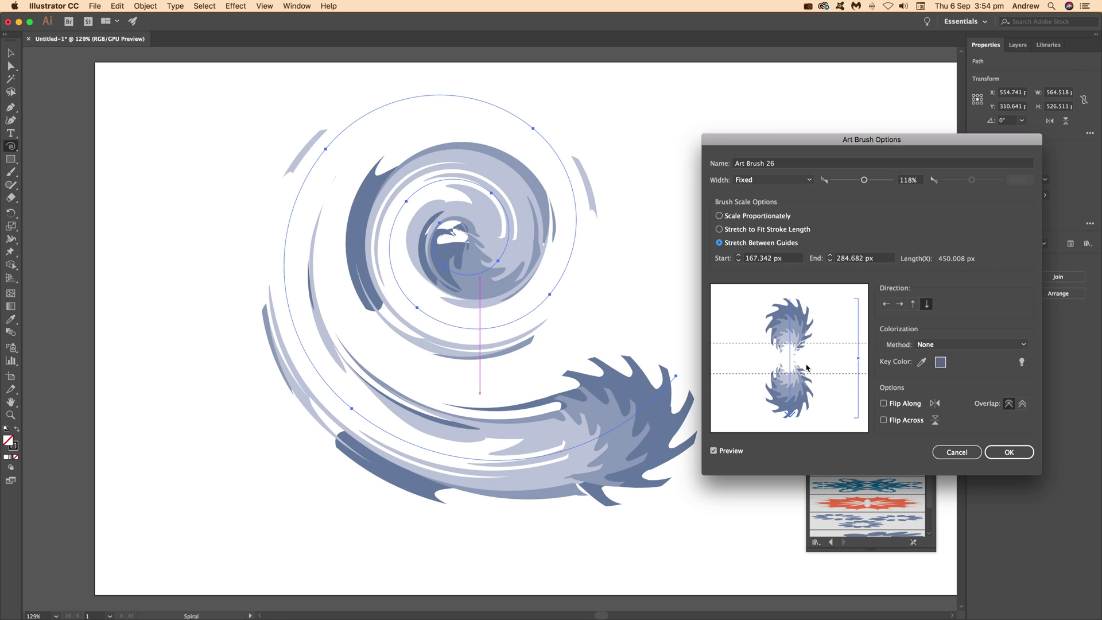
{"action": "left_click_drag", "start_coordinate": [809, 346], "coordinate": [811, 365]}
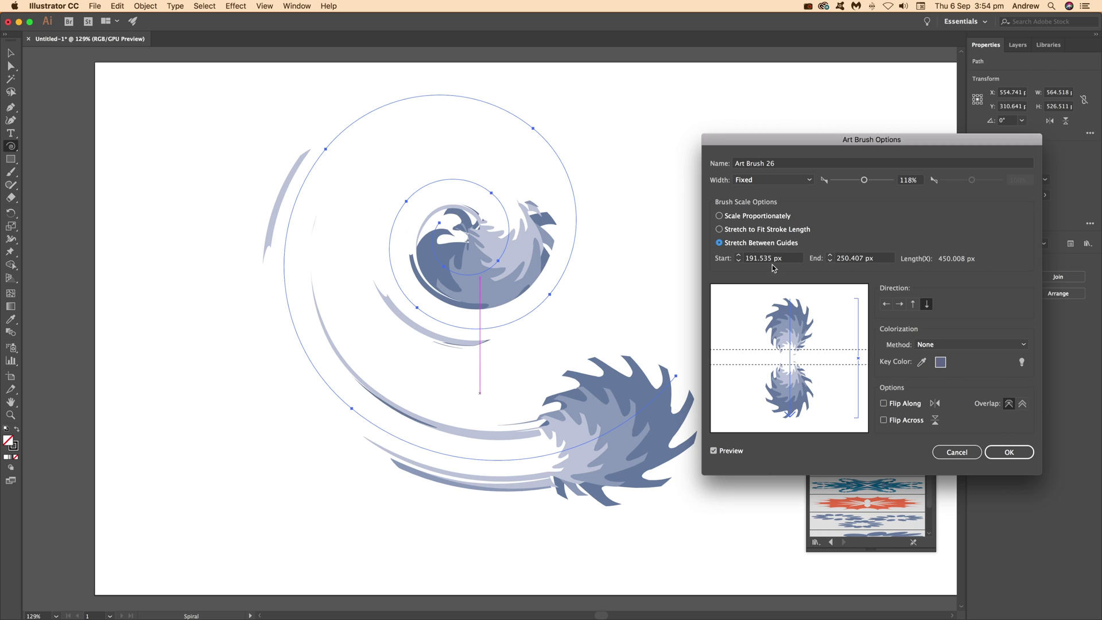
- Switch the brush to Scale Proportionally at 20% width and confirm
{"action": "left_click", "coordinate": [719, 216]}
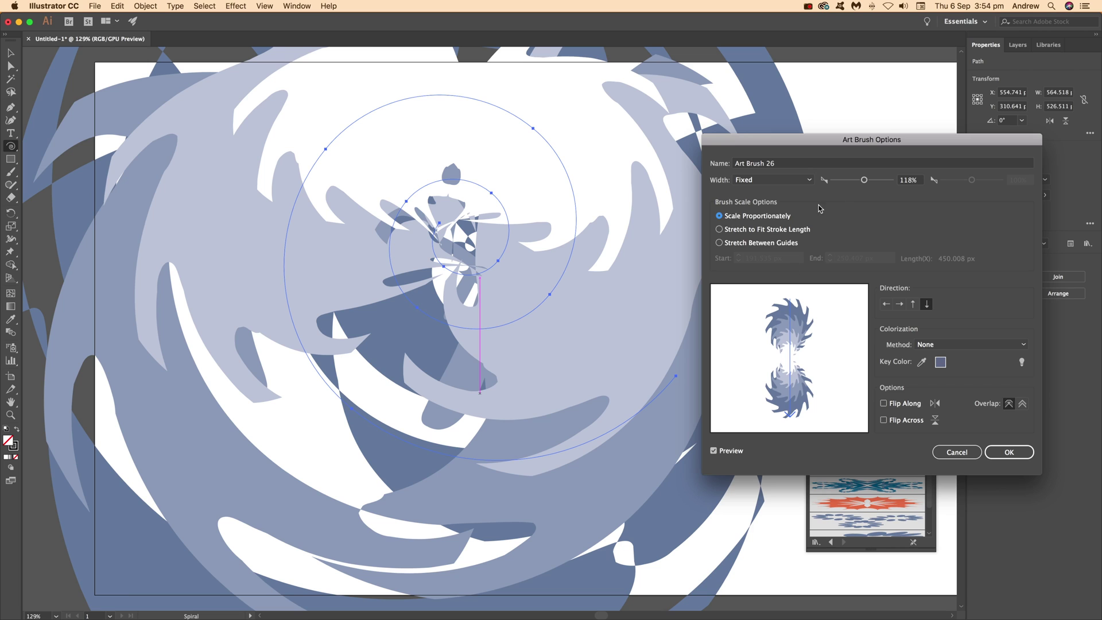
{"action": "left_click_drag", "start_coordinate": [864, 180], "coordinate": [838, 183]}
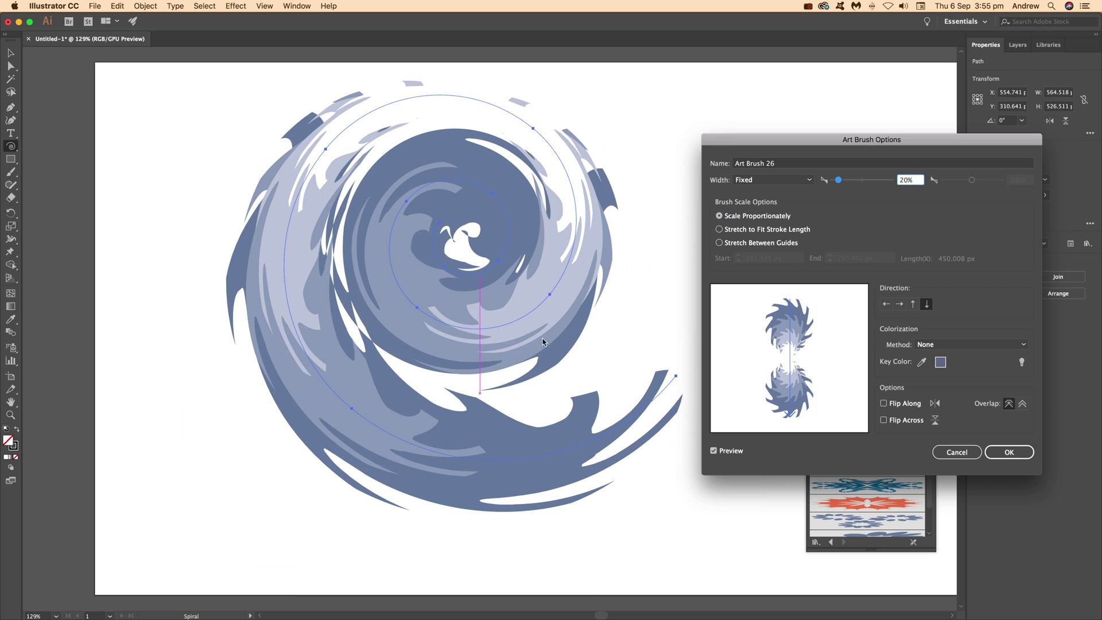
{"action": "left_click", "coordinate": [1005, 454]}
- Apply the new brush settings to existing strokes, then test the brush on a temporary line and delete it
{"action": "left_click", "coordinate": [851, 324]}
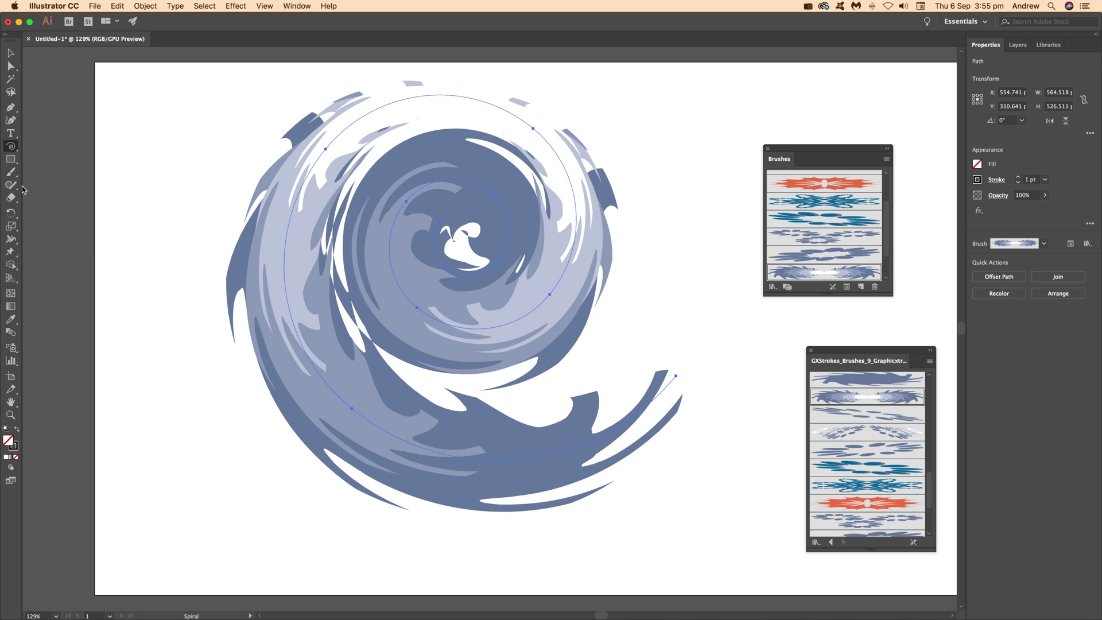
{"action": "left_click_drag", "start_coordinate": [11, 150], "coordinate": [49, 147]}
{"action": "left_click_drag", "start_coordinate": [191, 162], "coordinate": [164, 333]}
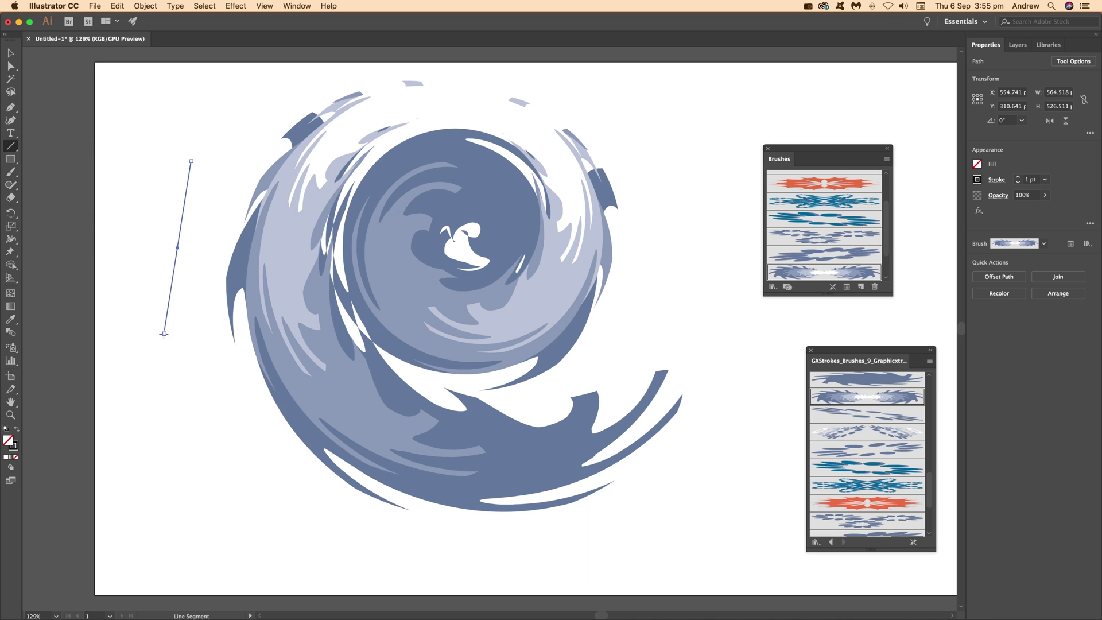
{"action": "left_click", "coordinate": [839, 280]}
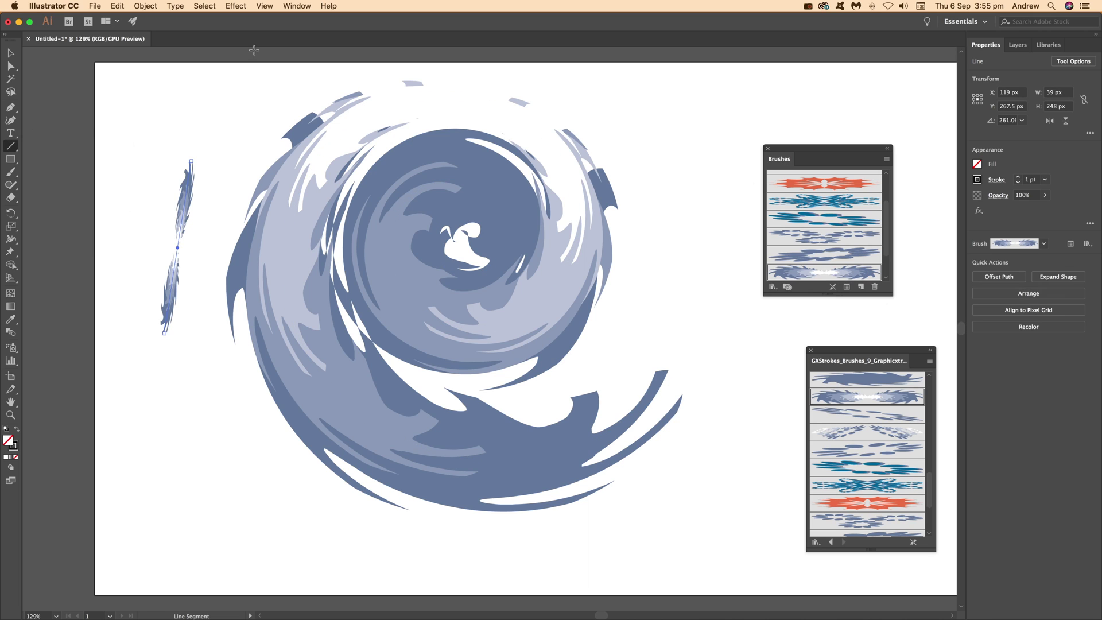
{"action": "key", "text": "Delete"}
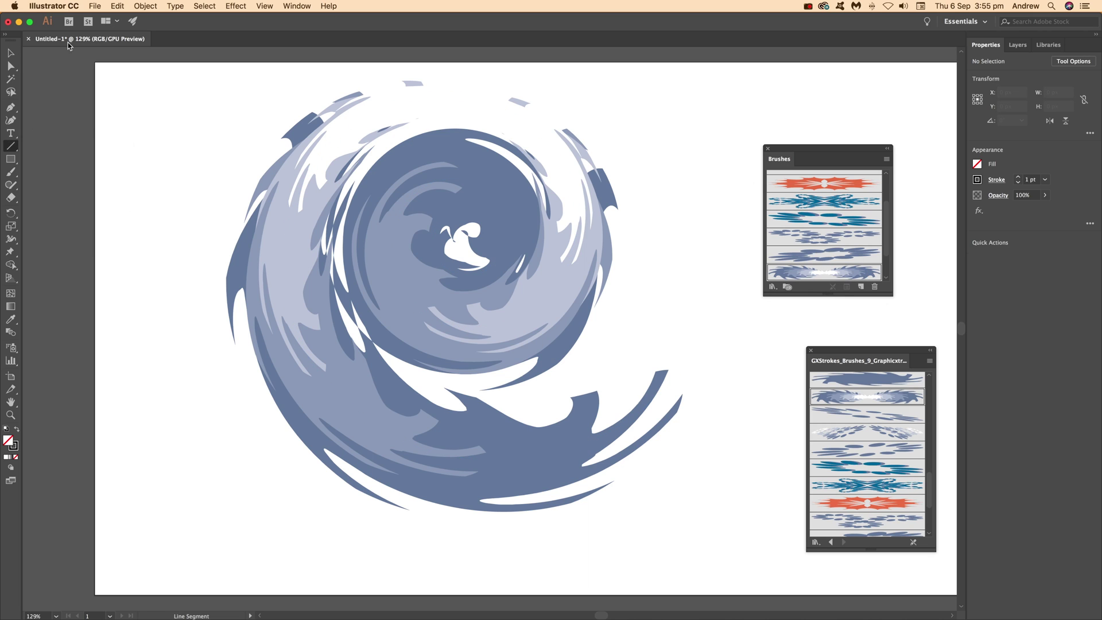
- Select the spiral and expand its brushed stroke with Object > Expand Appearance
{"action": "left_click", "coordinate": [11, 52]}
{"action": "left_click", "coordinate": [395, 172]}
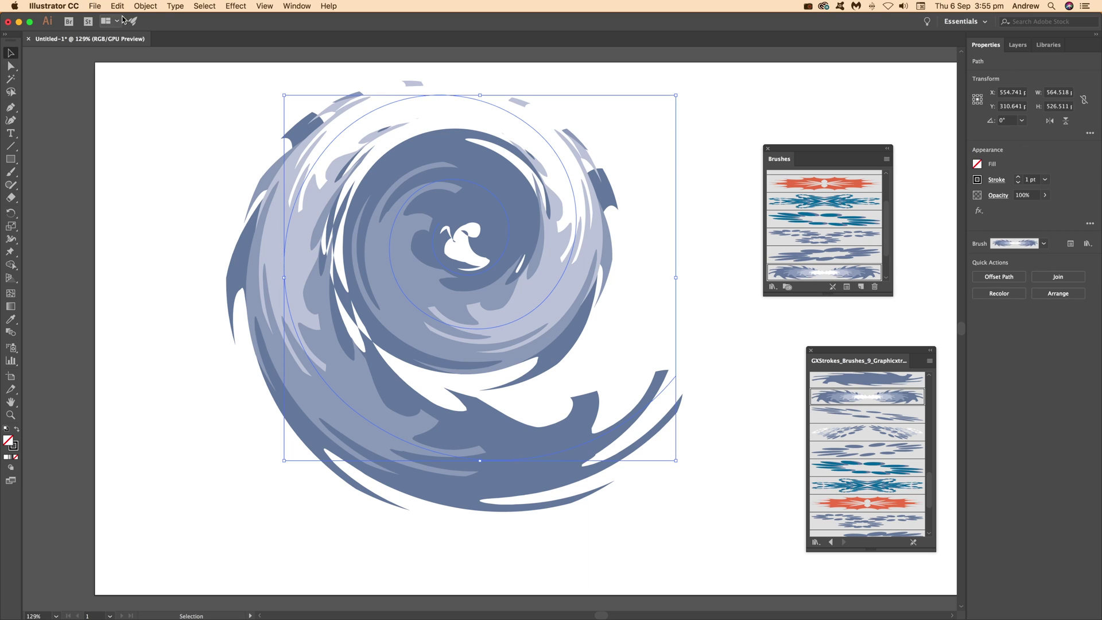
{"action": "left_click", "coordinate": [145, 7]}
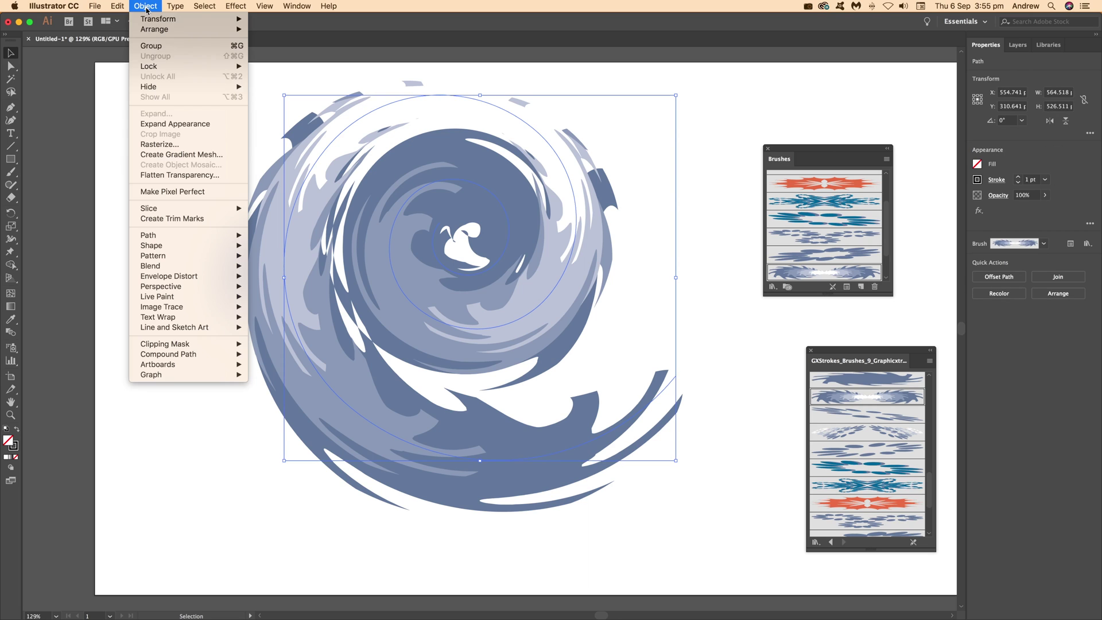
{"action": "left_click", "coordinate": [169, 124]}
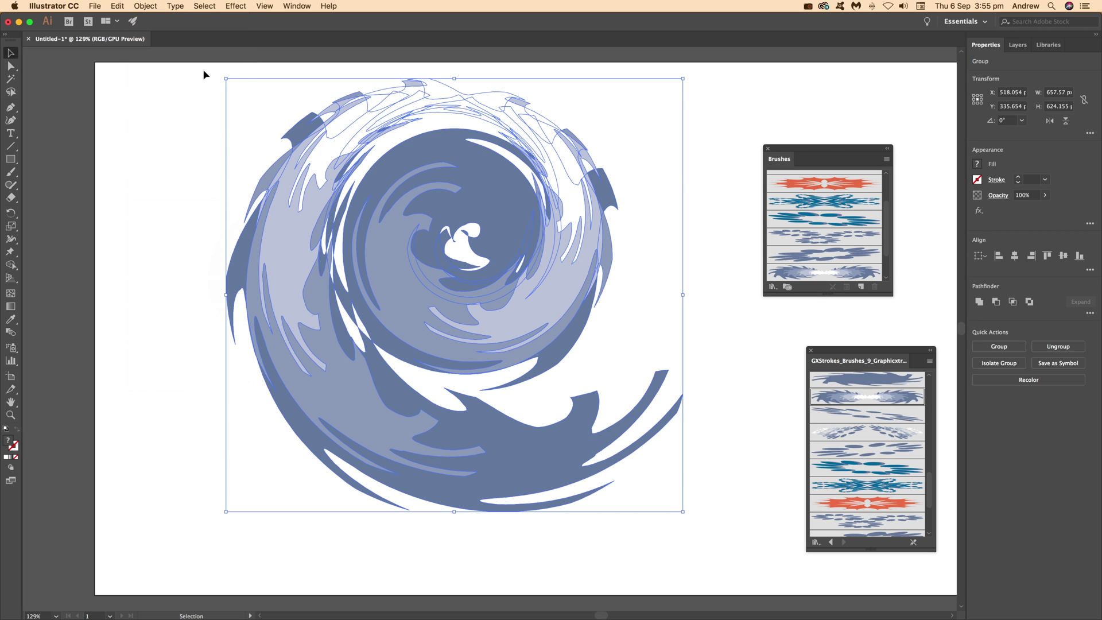
- Open Recolor Artwork from Edit > Edit Colors for the expanded swirl
{"action": "left_click", "coordinate": [99, 6]}
{"action": "mouse_move", "coordinate": [117, 7]}
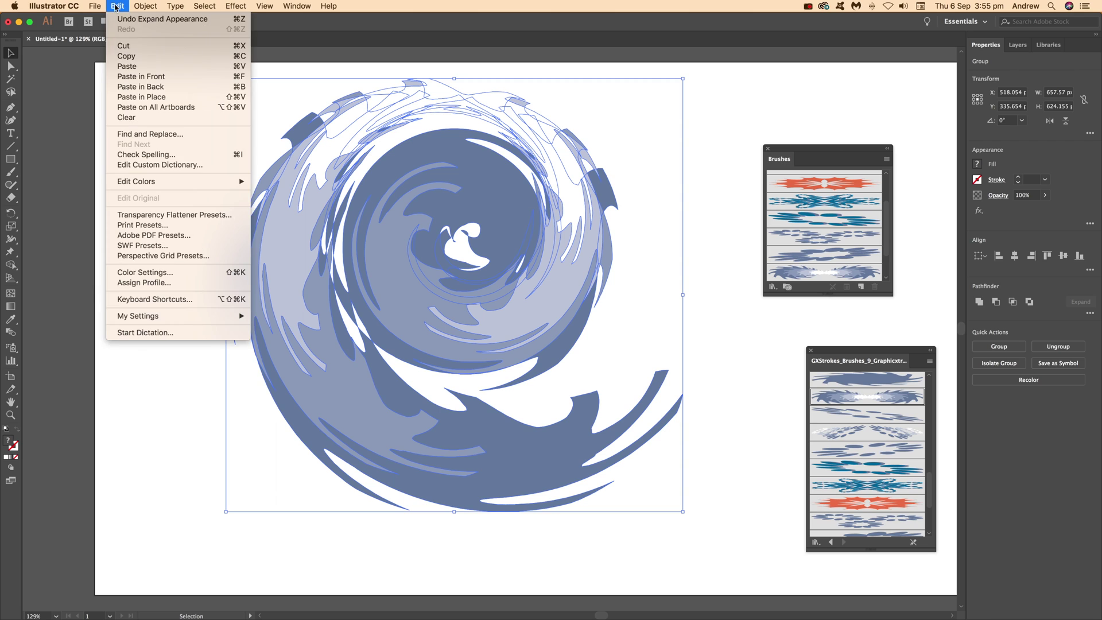
{"action": "key", "text": "Escape"}
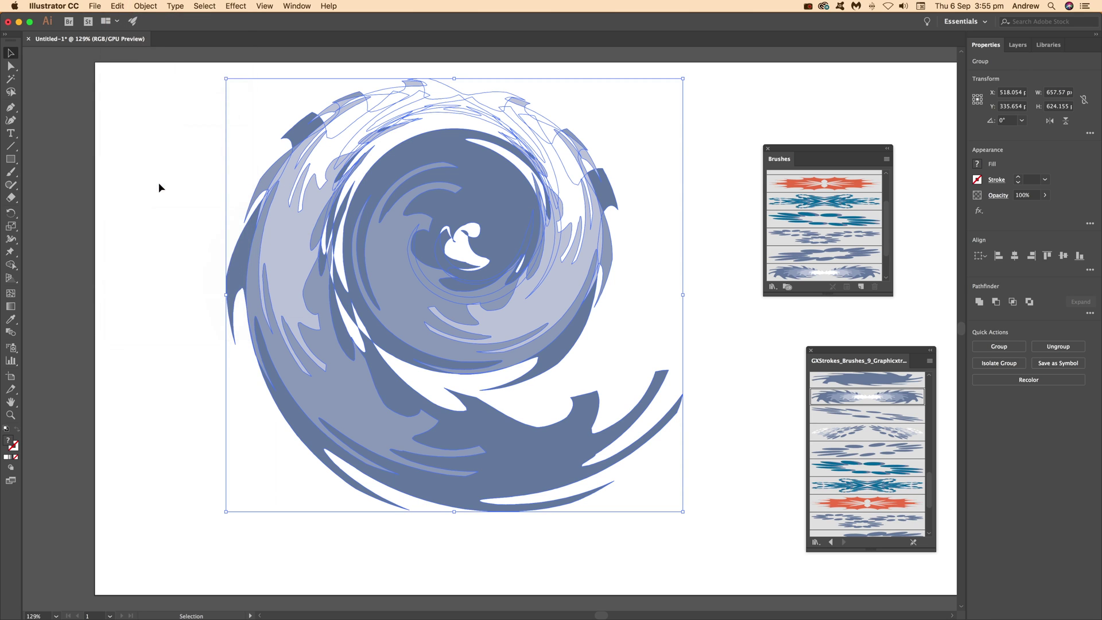
{"action": "left_click", "coordinate": [151, 7]}
{"action": "mouse_move", "coordinate": [123, 7]}
{"action": "mouse_move", "coordinate": [148, 184]}
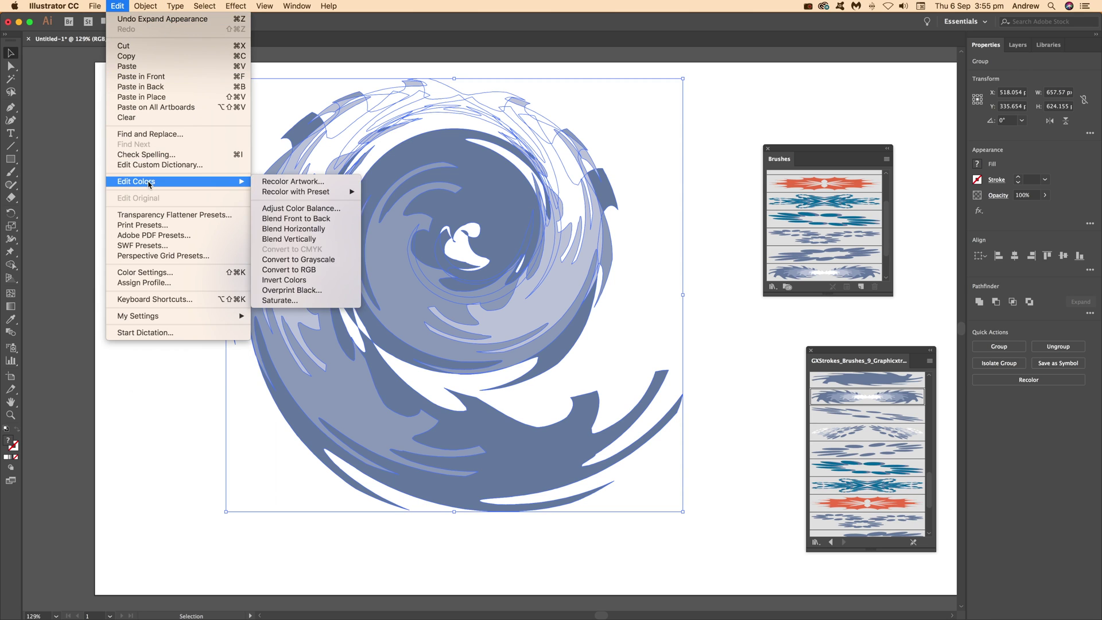
{"action": "left_click", "coordinate": [319, 185]}
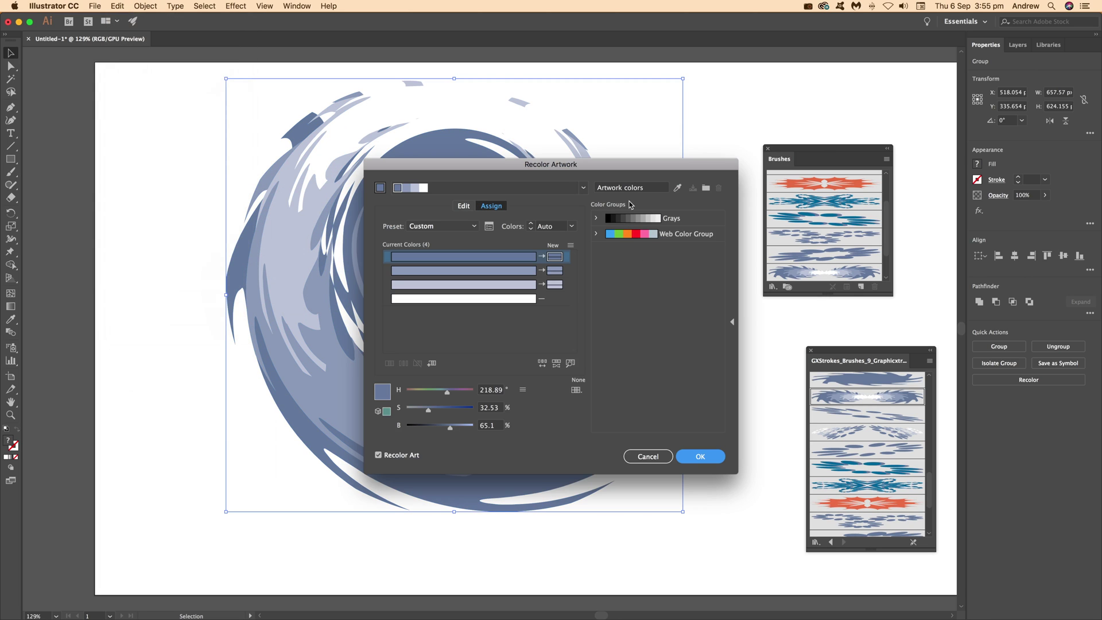
- Randomize the colours, move the Recolor window aside, and pick the Triad 2 harmony rule
{"action": "left_click", "coordinate": [542, 363]}
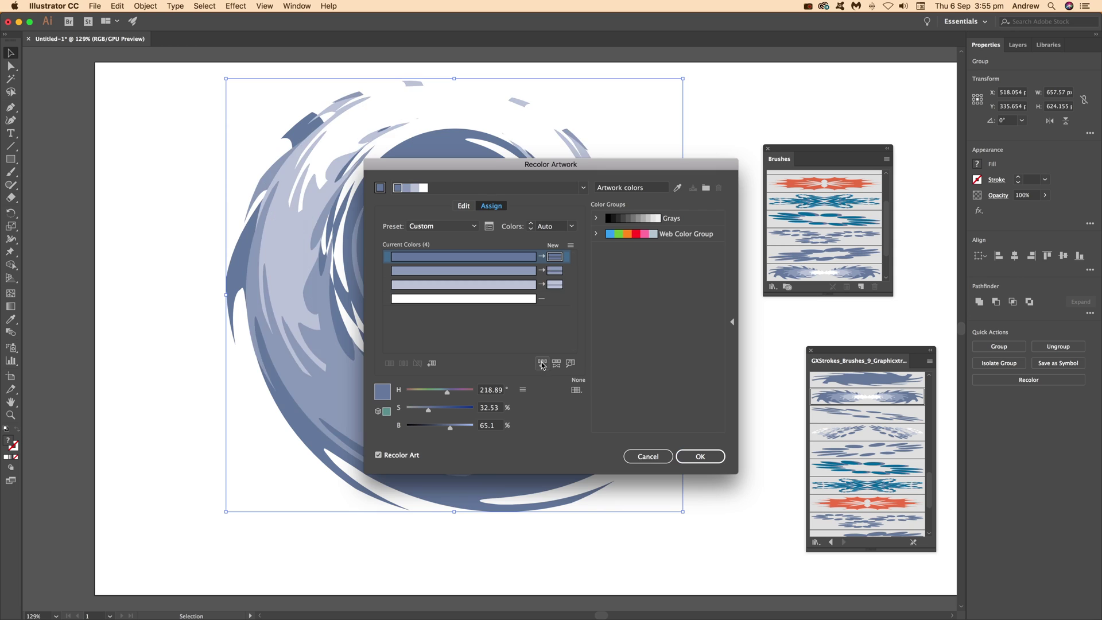
{"action": "left_click", "coordinate": [541, 363]}
{"action": "left_click_drag", "start_coordinate": [549, 165], "coordinate": [839, 137]}
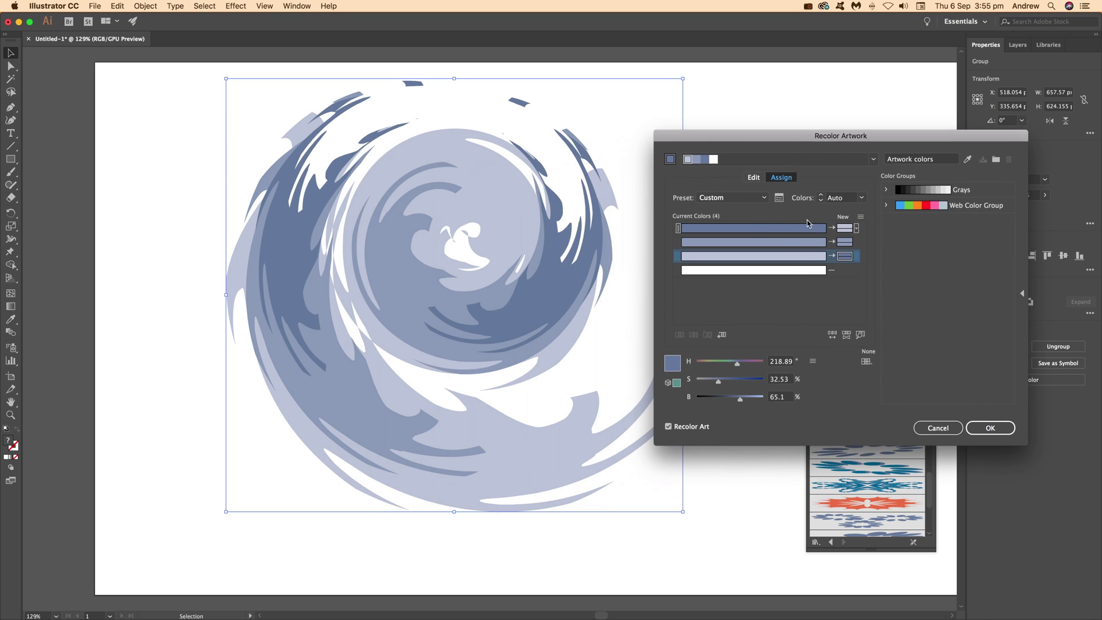
{"action": "left_click", "coordinate": [765, 199]}
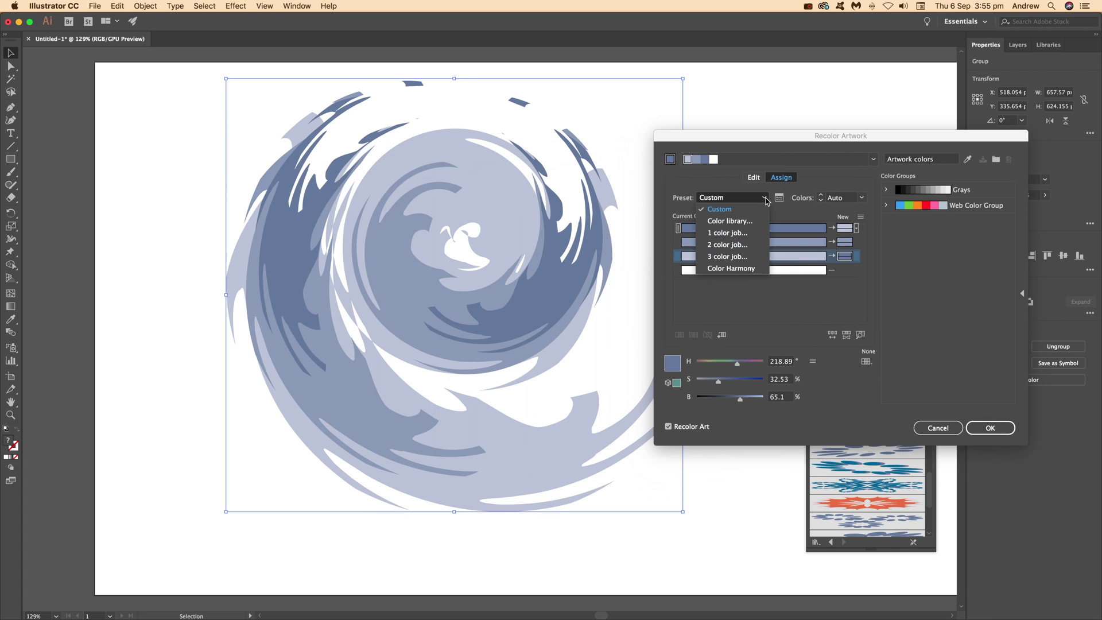
{"action": "left_click", "coordinate": [873, 160]}
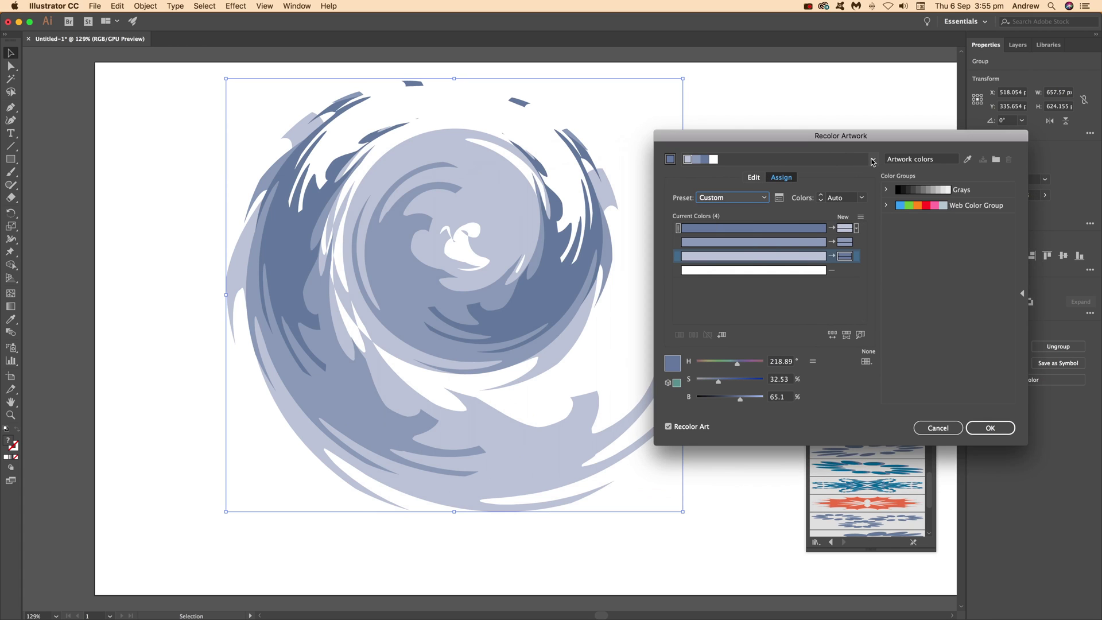
{"action": "left_click", "coordinate": [873, 160]}
{"action": "left_click", "coordinate": [797, 324]}
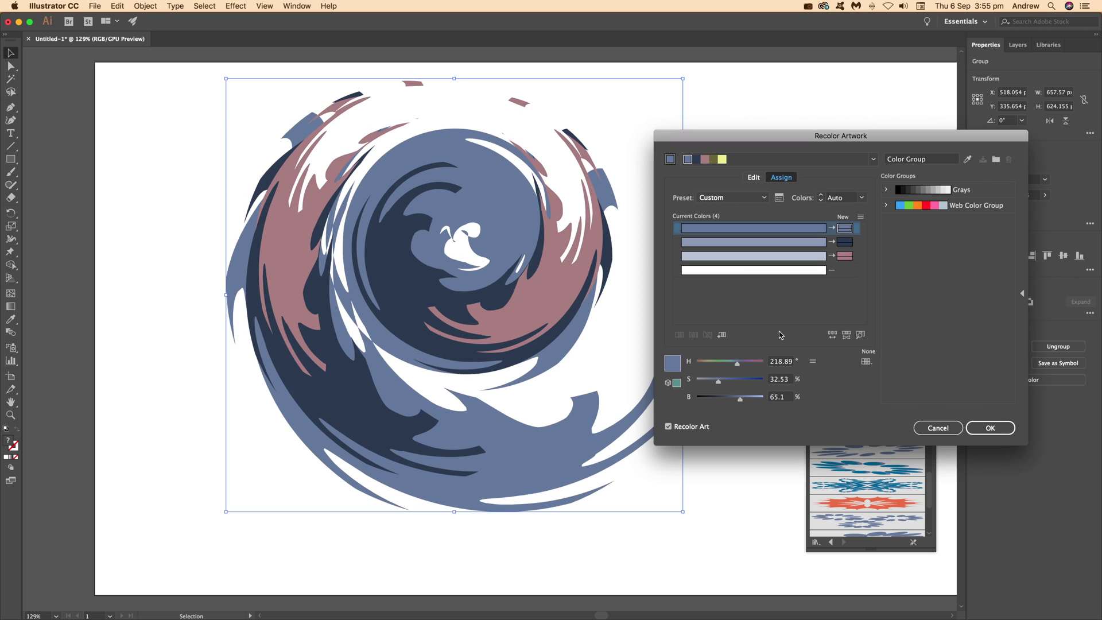
- Shuffle the colour order until the swirl is pink, yellow and blue, apply, and deselect
{"action": "left_click", "coordinate": [834, 336]}
{"action": "left_click", "coordinate": [835, 336]}
{"action": "left_click", "coordinate": [835, 336]}
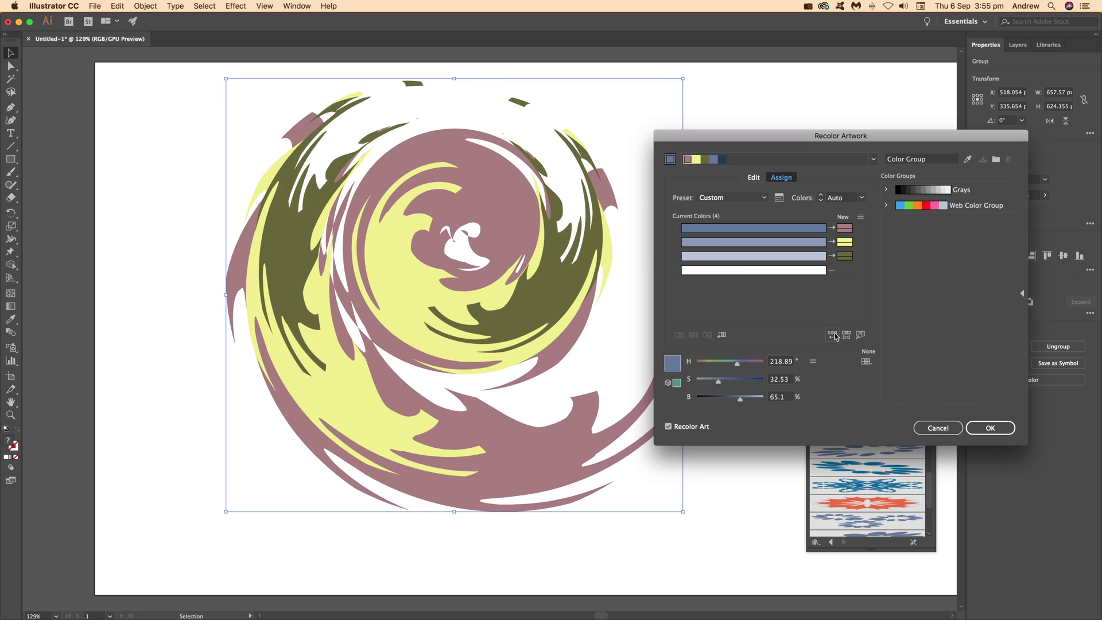
{"action": "left_click", "coordinate": [835, 336]}
{"action": "left_click", "coordinate": [834, 336]}
{"action": "left_click", "coordinate": [834, 336]}
{"action": "left_click", "coordinate": [834, 335]}
{"action": "left_click", "coordinate": [834, 336]}
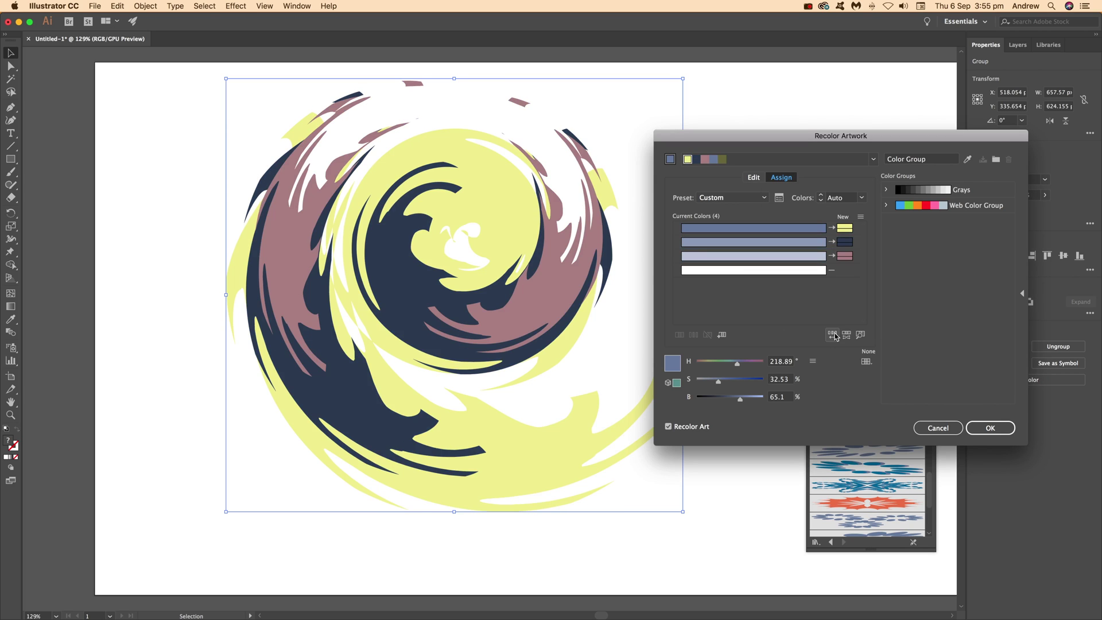
{"action": "left_click", "coordinate": [834, 335]}
{"action": "left_click", "coordinate": [999, 429]}
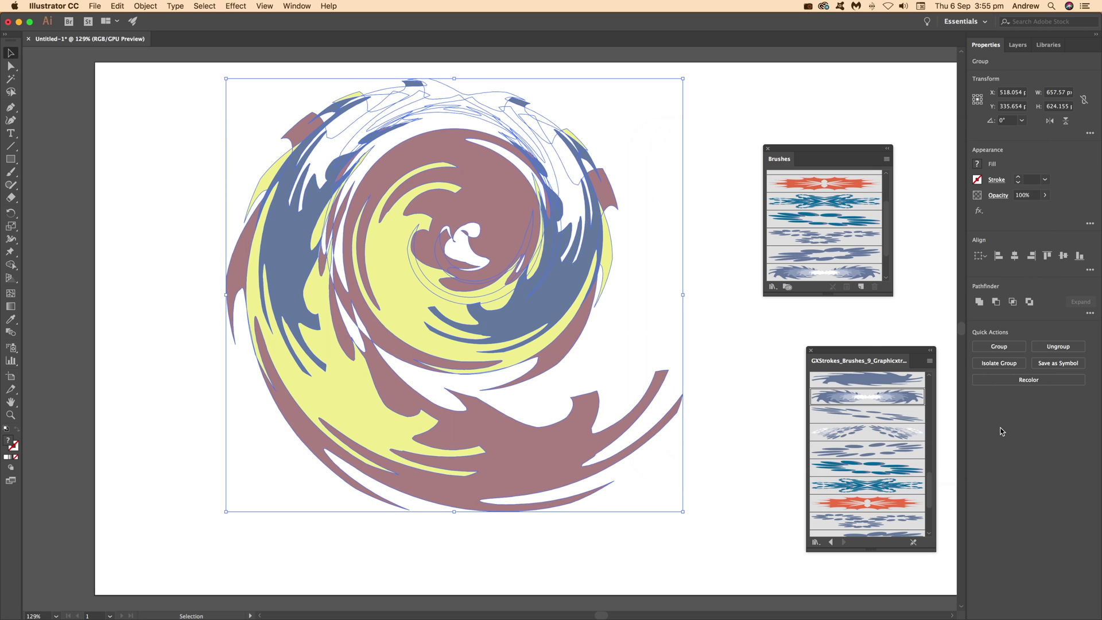
{"action": "left_click", "coordinate": [183, 127]}
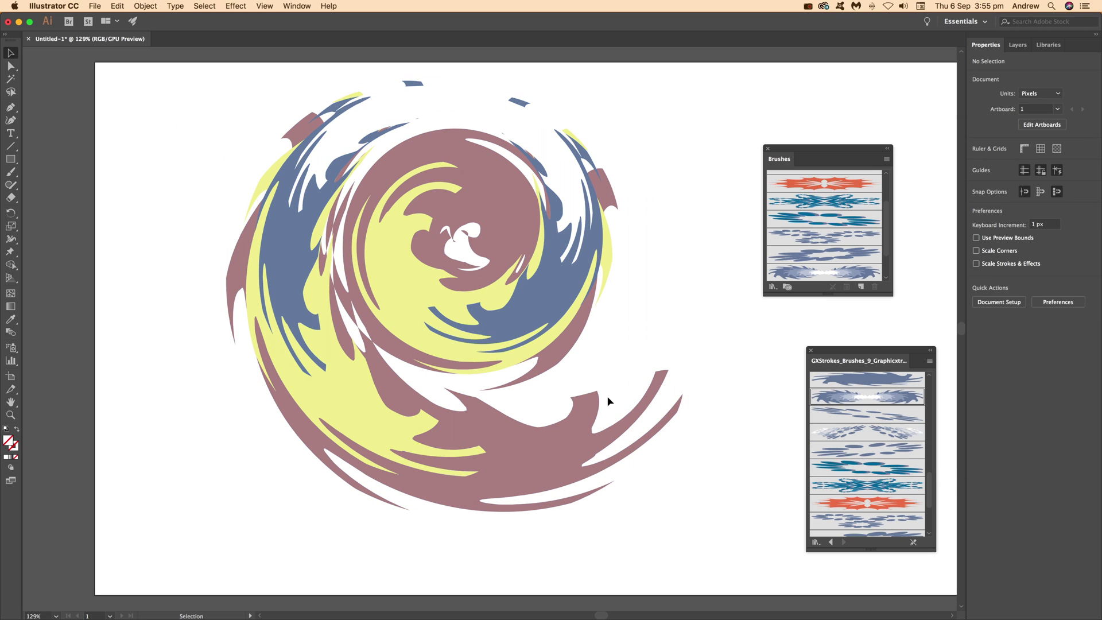